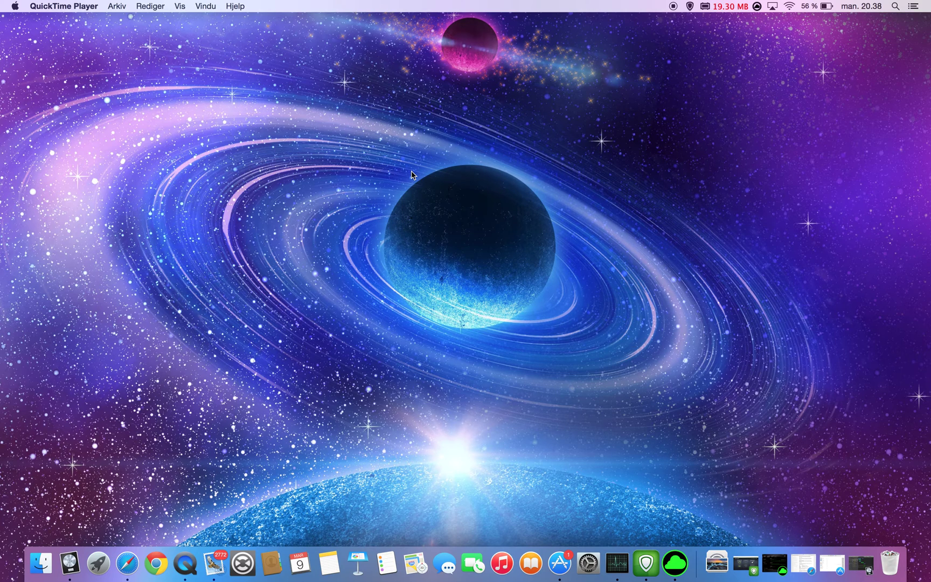
Step: Restore the minimized 'bass bass bass' Tracks window from the Dock to view its arrangement
click(837, 565)
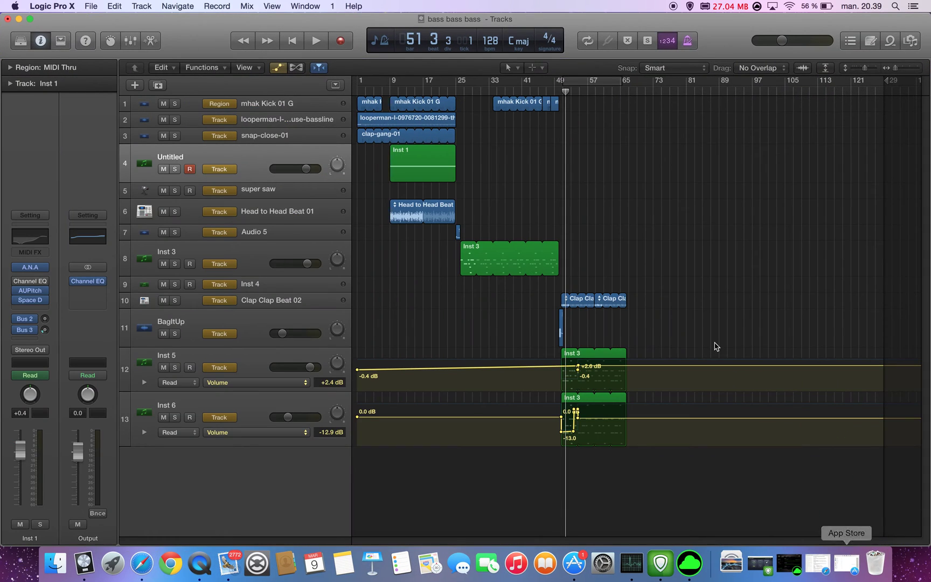
key(super+Down)
scroll(715, 342, down, 2)
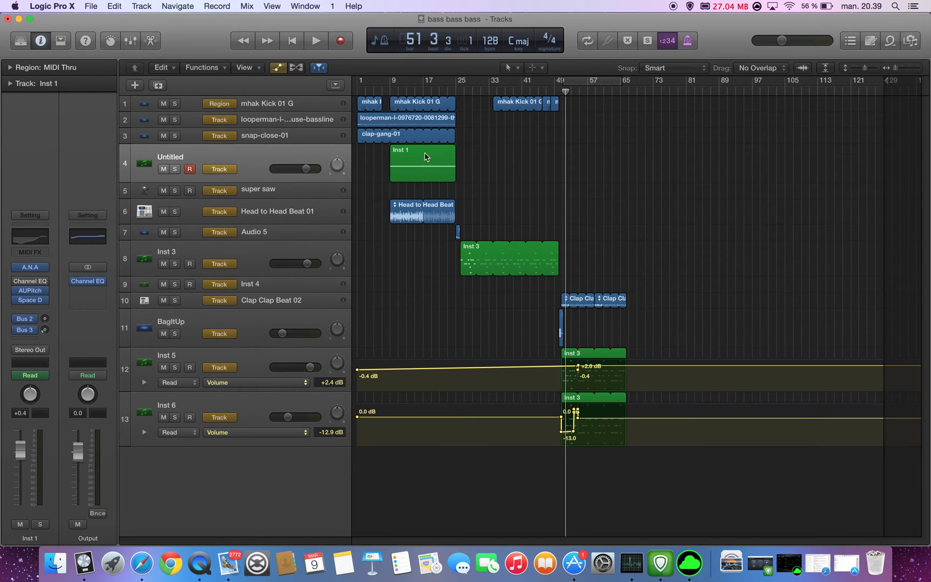